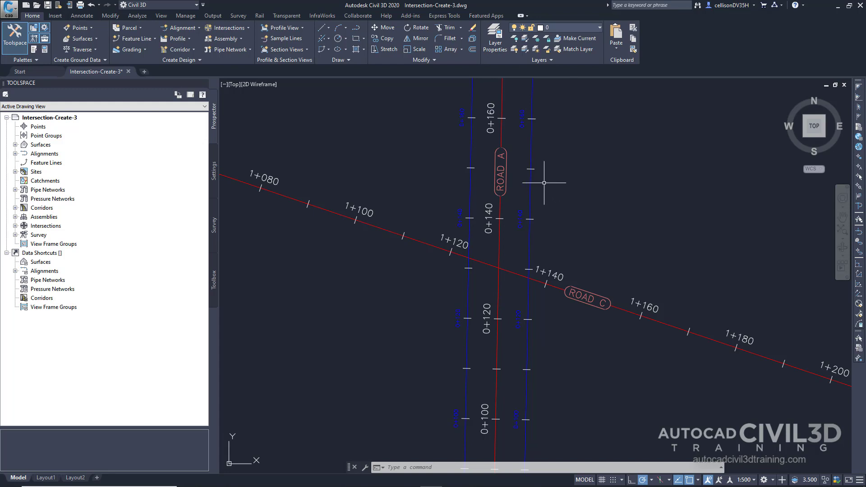
Start a new intersection at the Road A/Road C crossing, choosing Road A as the main road
mouse_move(601, 291)
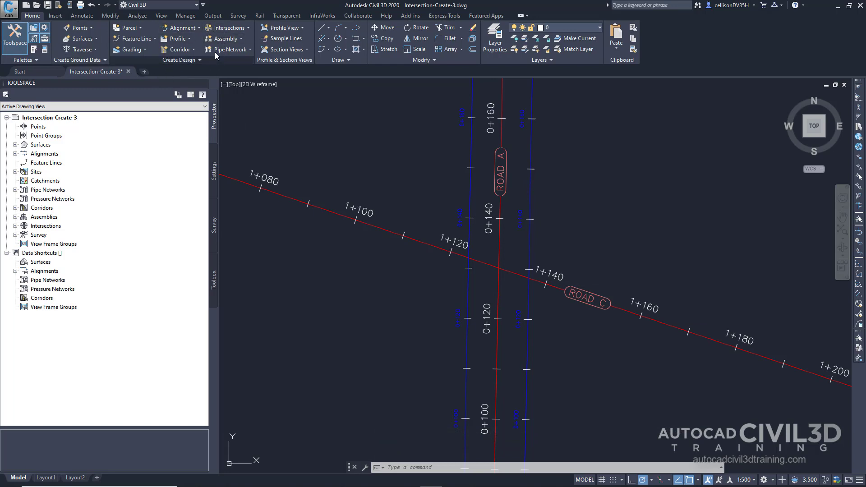
left_click(248, 30)
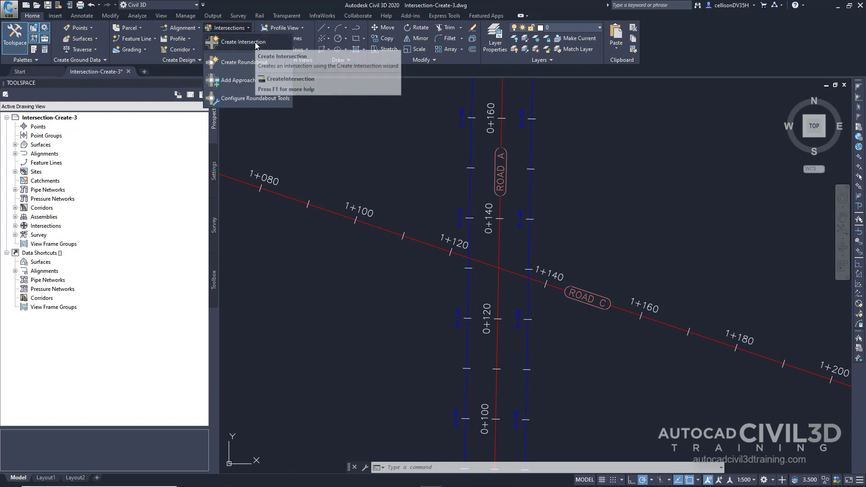
left_click(255, 43)
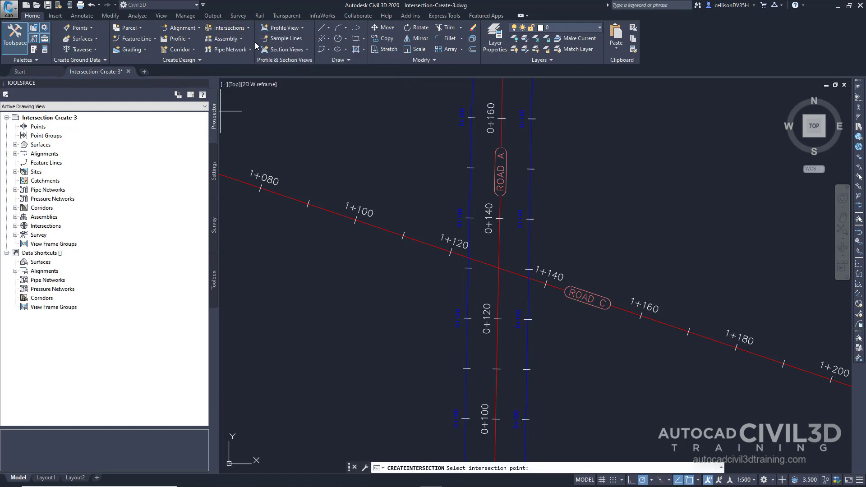
left_click(499, 268)
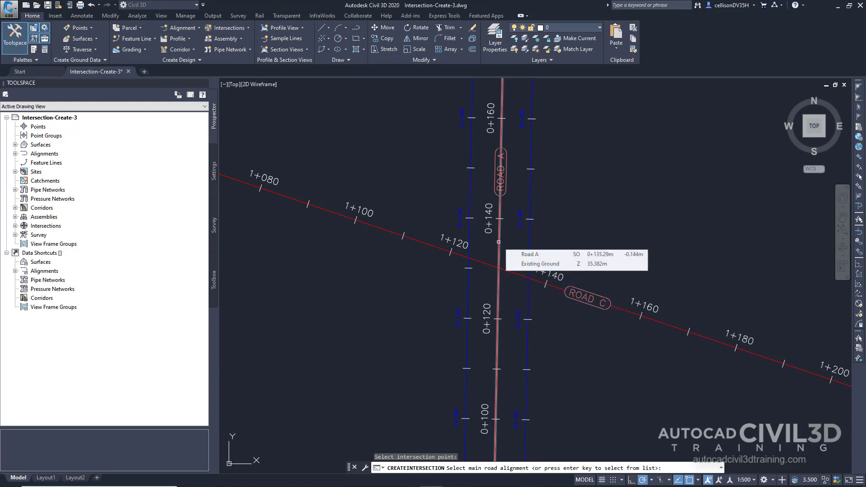
left_click(499, 242)
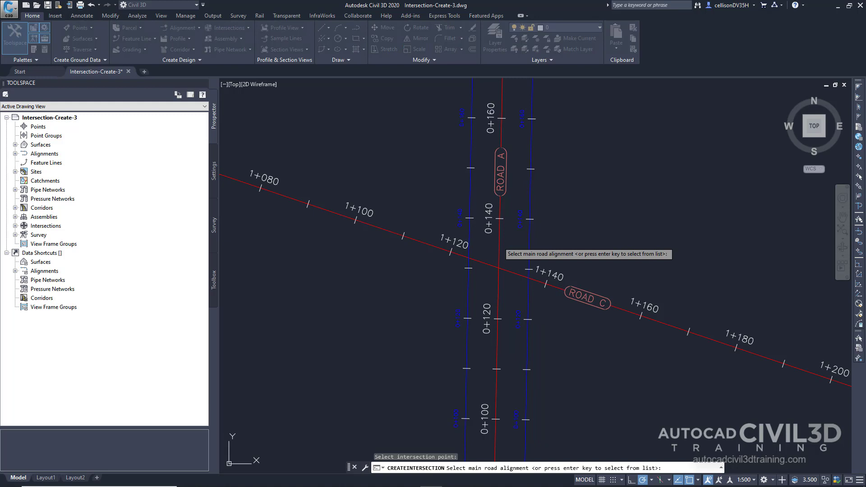
left_click(498, 243)
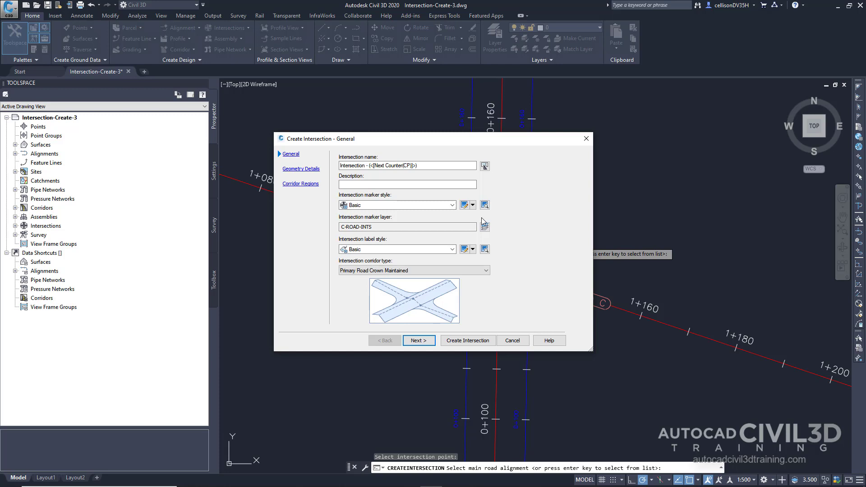
Keep Primary Road Crown Maintained as the intersection corridor type and advance to Geometry Details
left_click(444, 270)
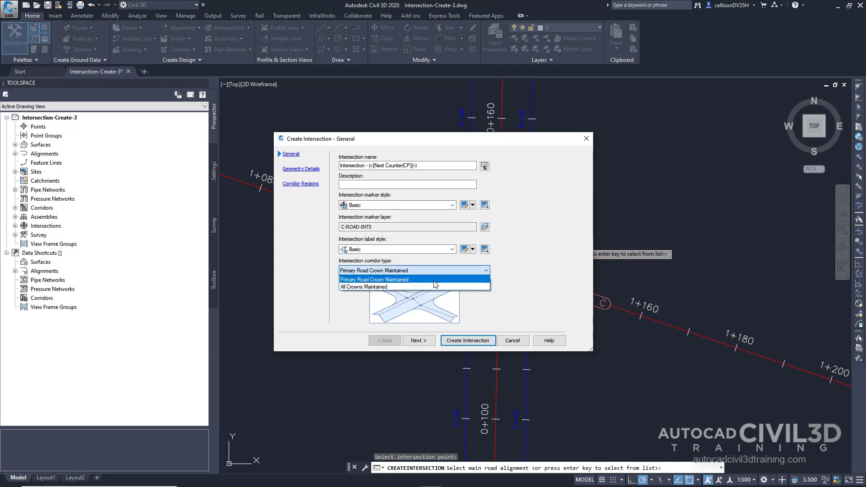
left_click(435, 280)
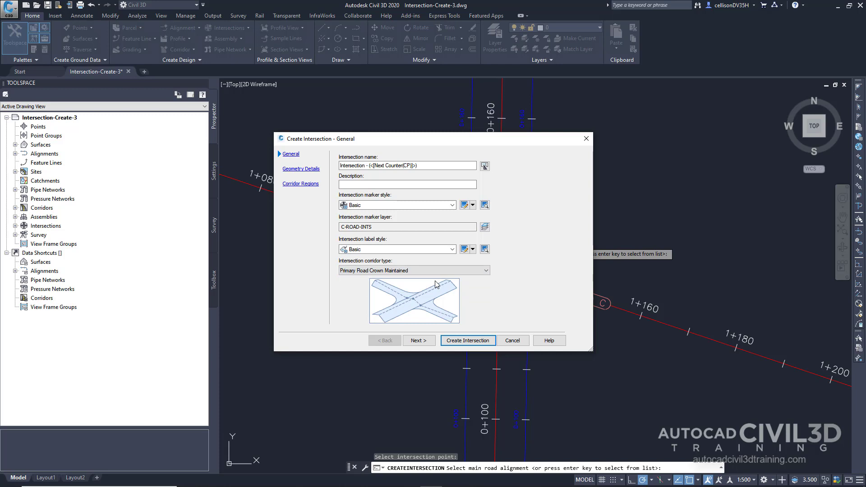
left_click(424, 342)
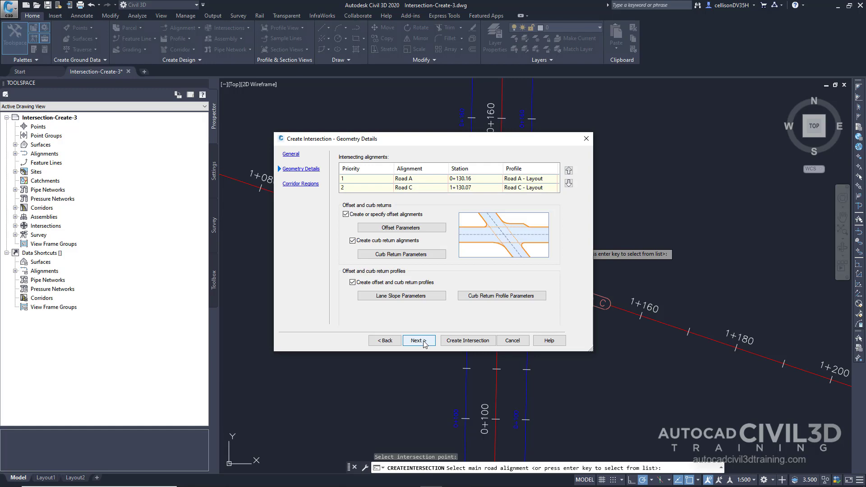
In Offset Parameters, assign the existing Road A-Left-6.000 alignment as Road A's left offset
left_click(436, 230)
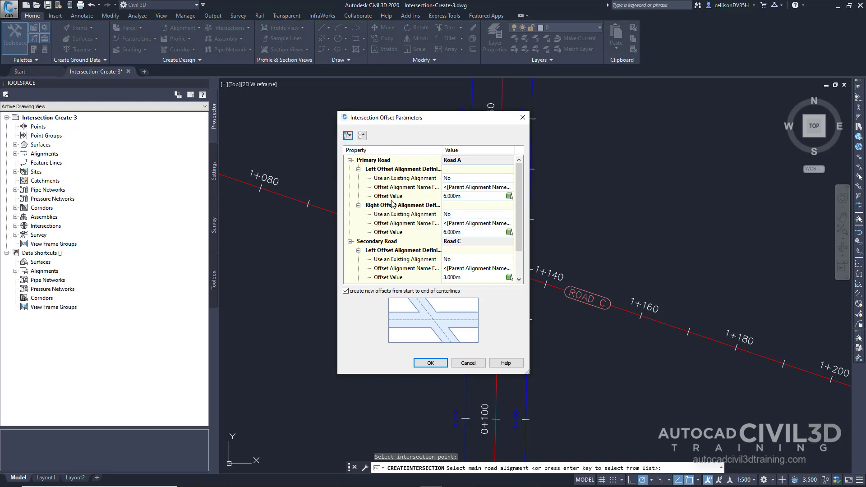
left_click(460, 180)
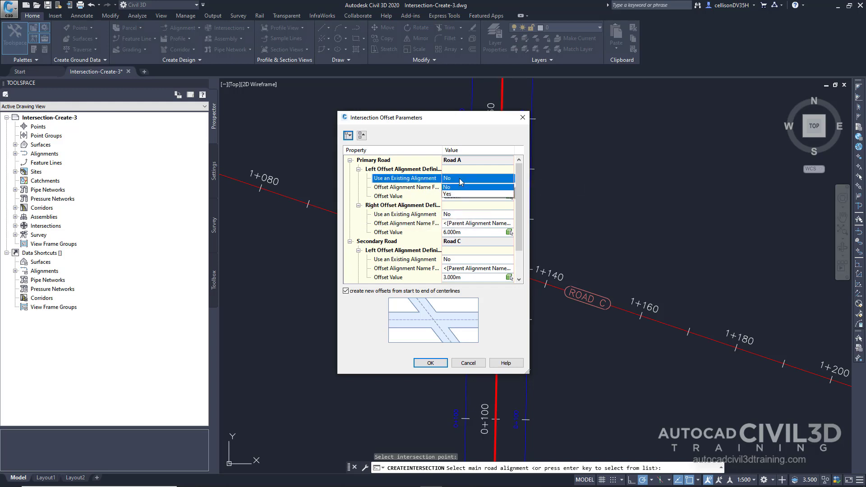
left_click(455, 194)
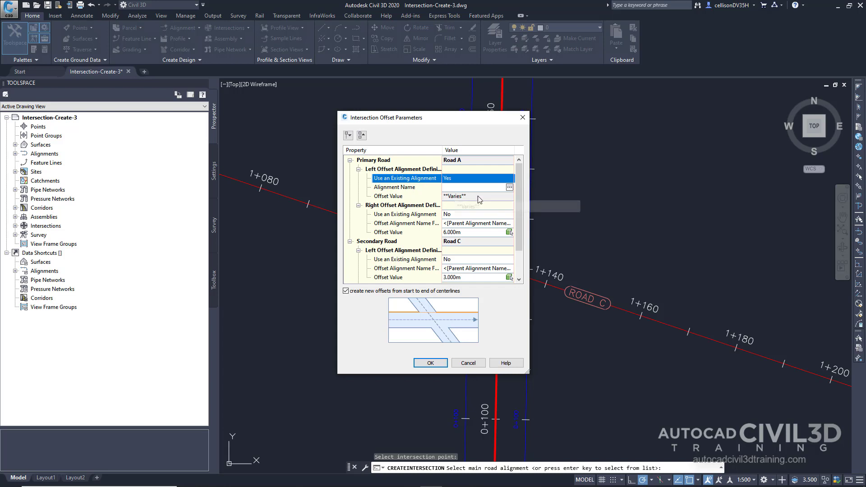
left_click(509, 187)
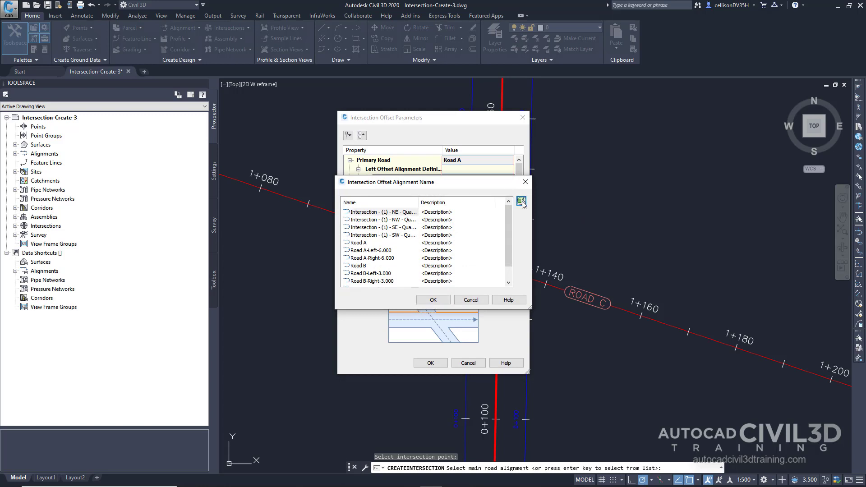
left_click(522, 202)
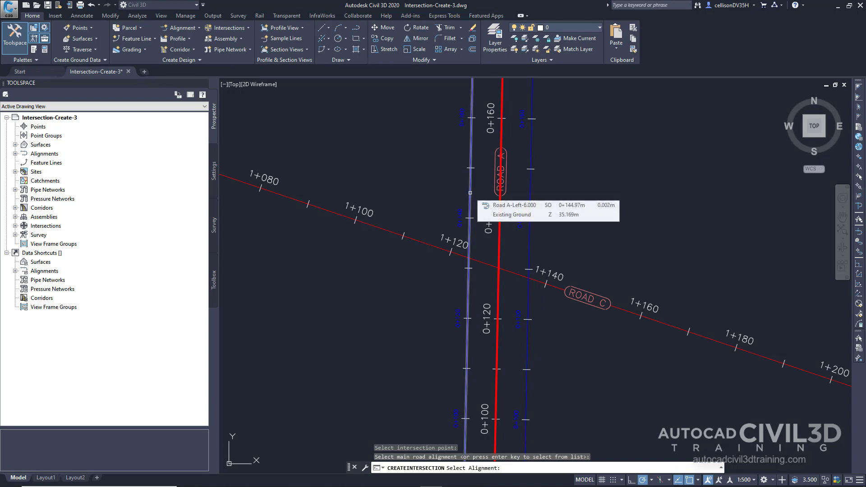
left_click(470, 193)
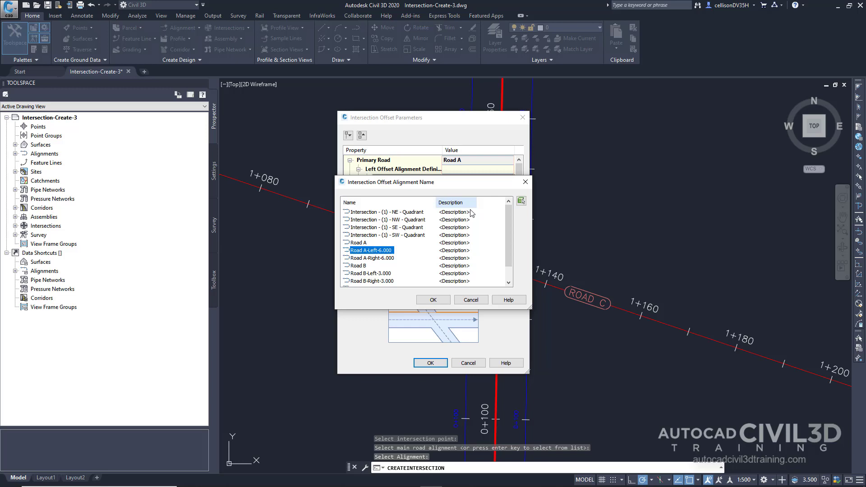
left_click(442, 303)
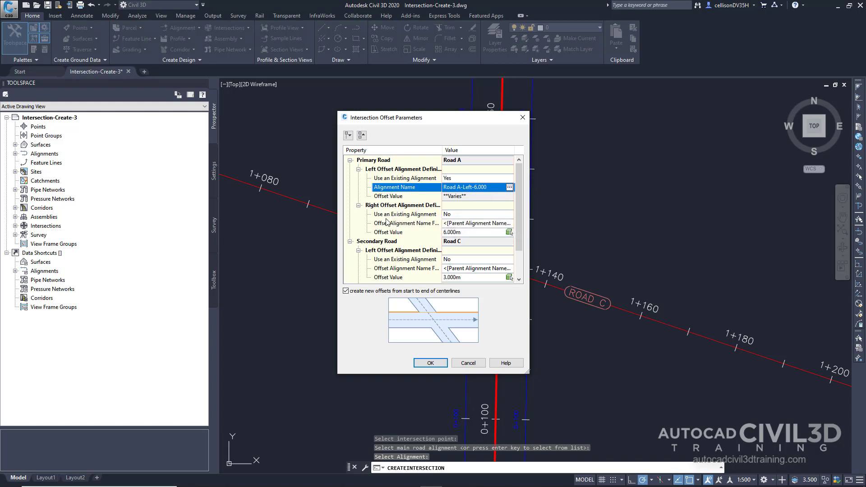
Assign the existing Road A-Right-6.000 alignment as Road A's right offset and accept the offset parameters
left_click(447, 214)
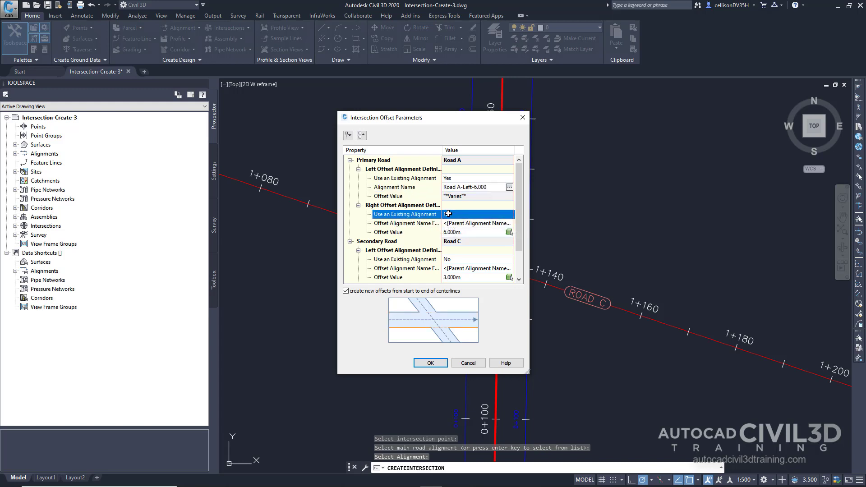
left_click(448, 215)
left_click(449, 231)
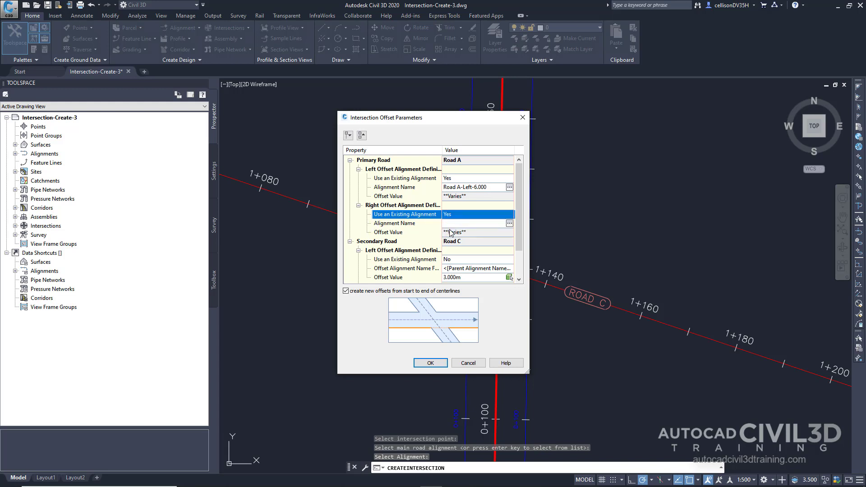
left_click(509, 223)
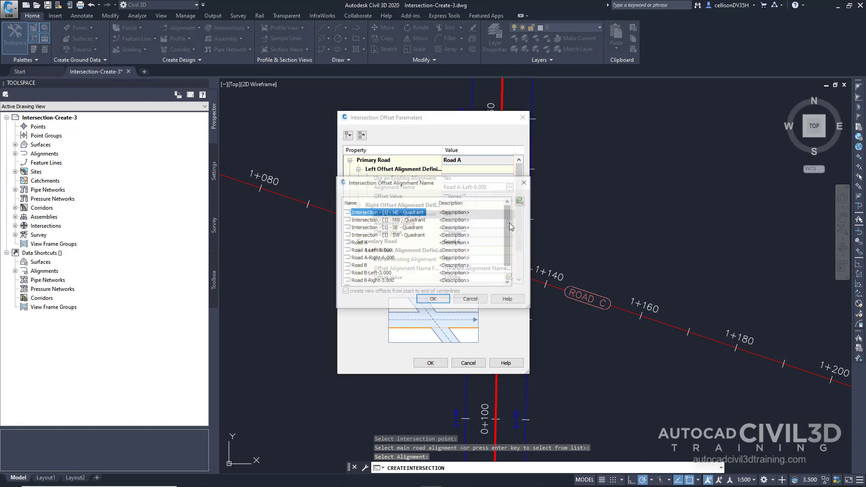
left_click(521, 202)
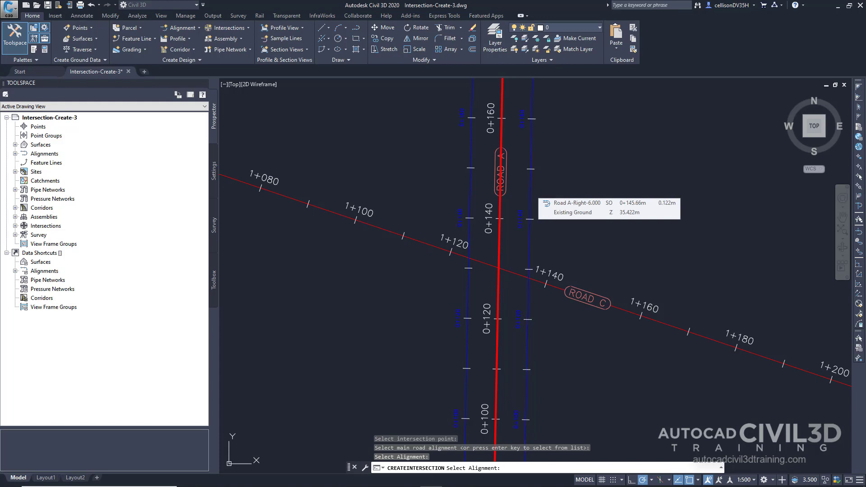
left_click(531, 202)
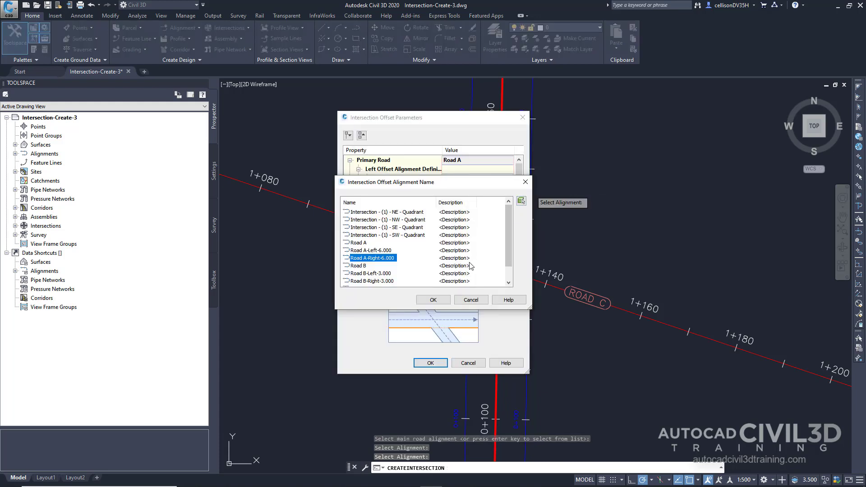
left_click(441, 300)
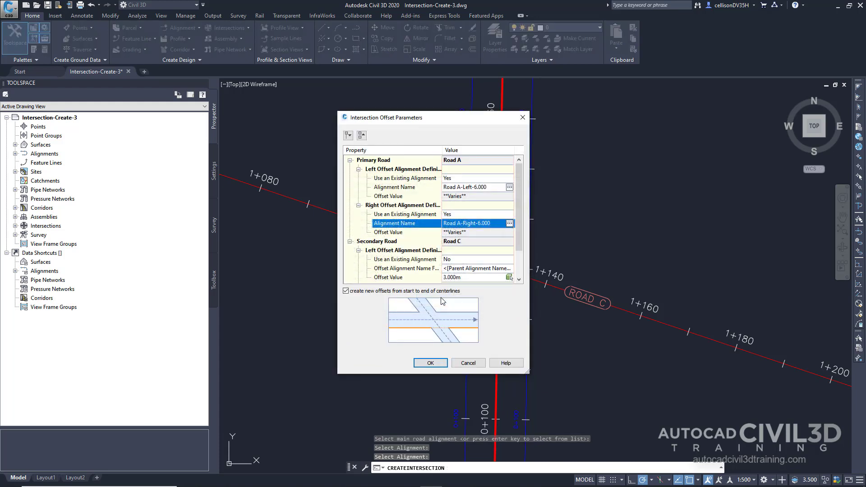
left_click(430, 363)
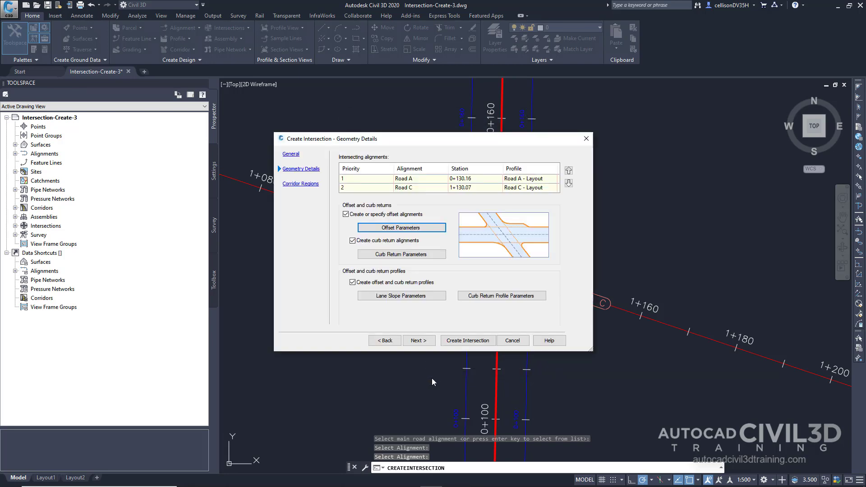
Turn on incoming-road turn-lane widening for the SE and NW curb returns and accept
left_click(426, 256)
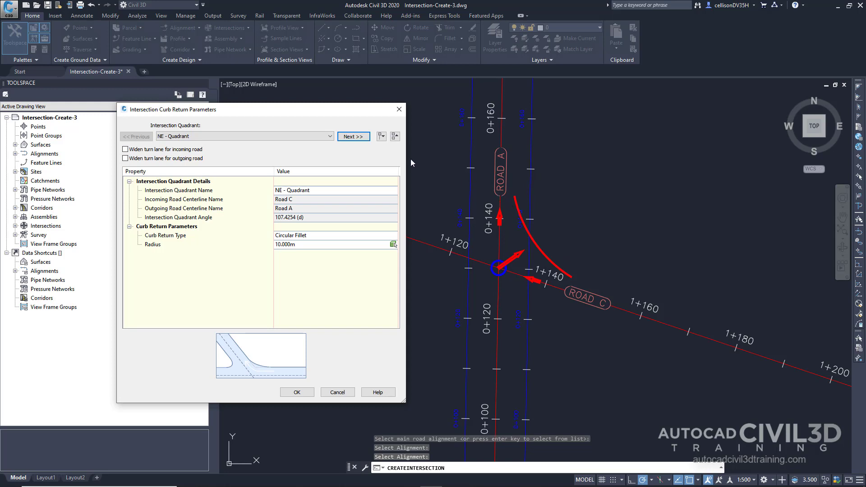
left_click(324, 139)
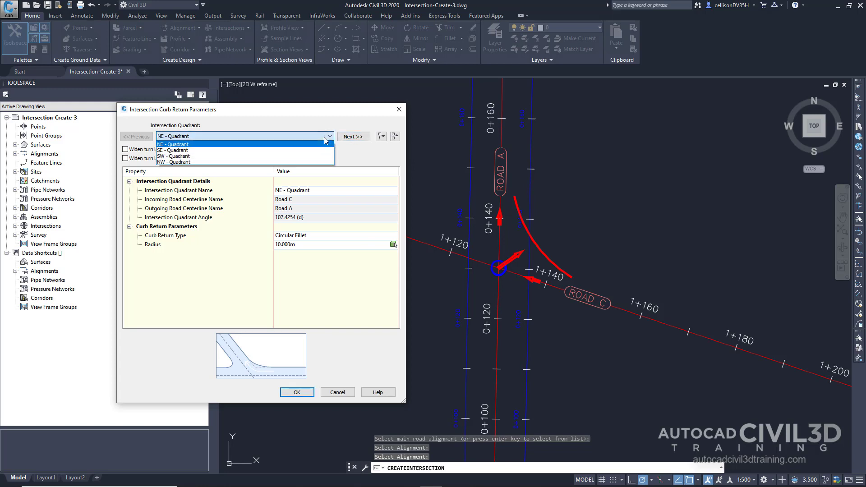
left_click(233, 151)
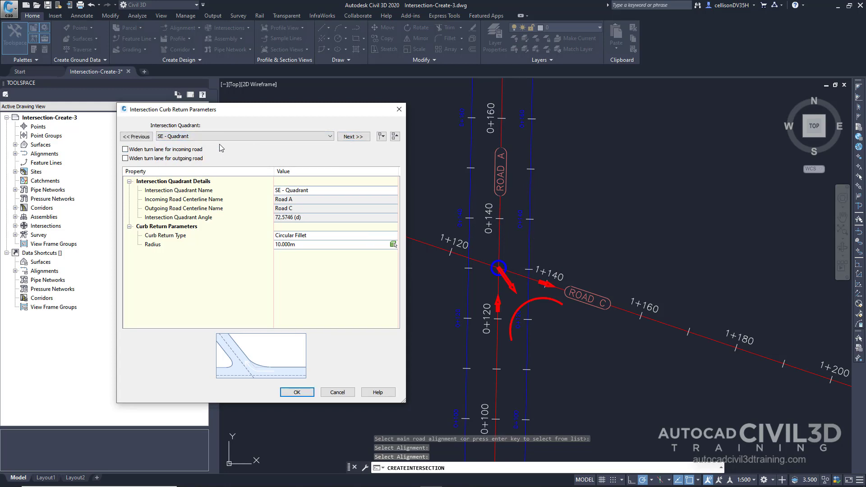
left_click(195, 150)
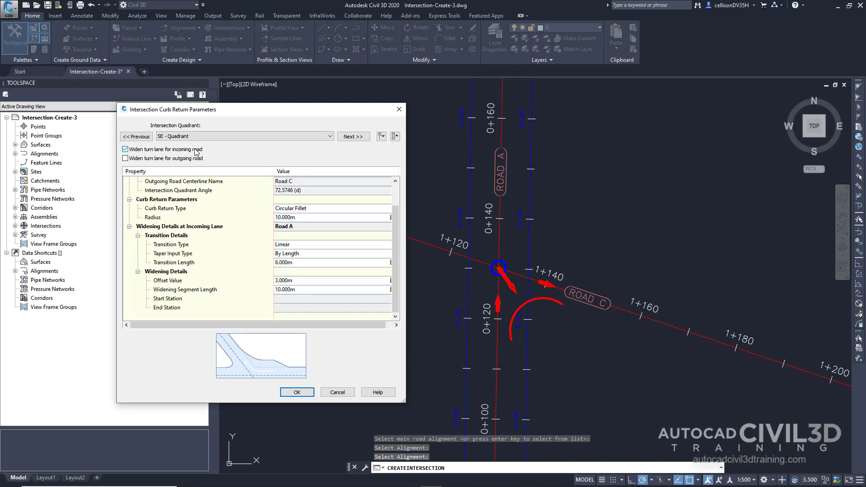
left_click(256, 136)
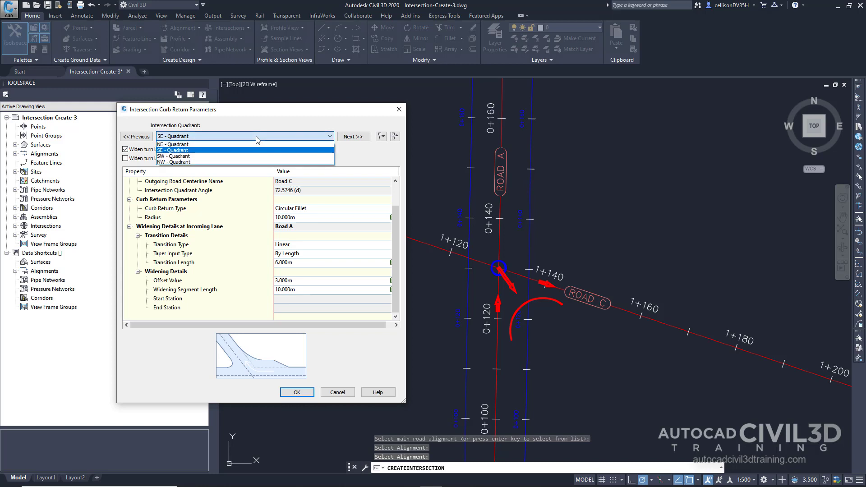
left_click(240, 161)
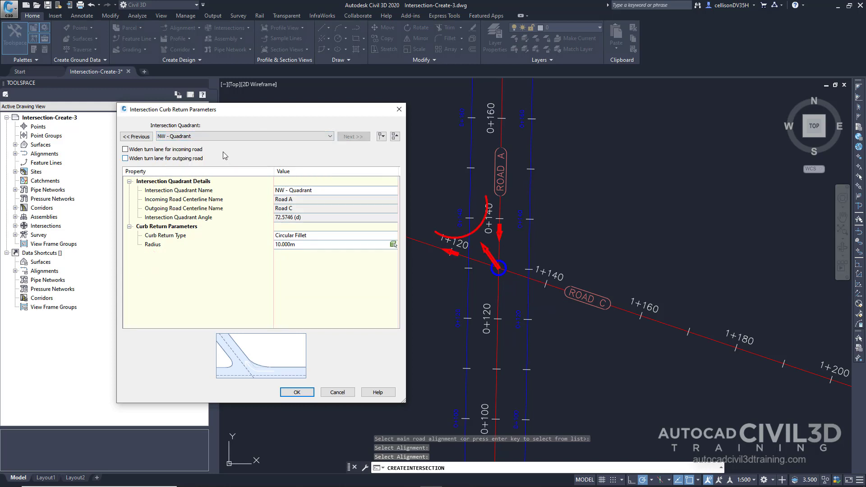
left_click(192, 150)
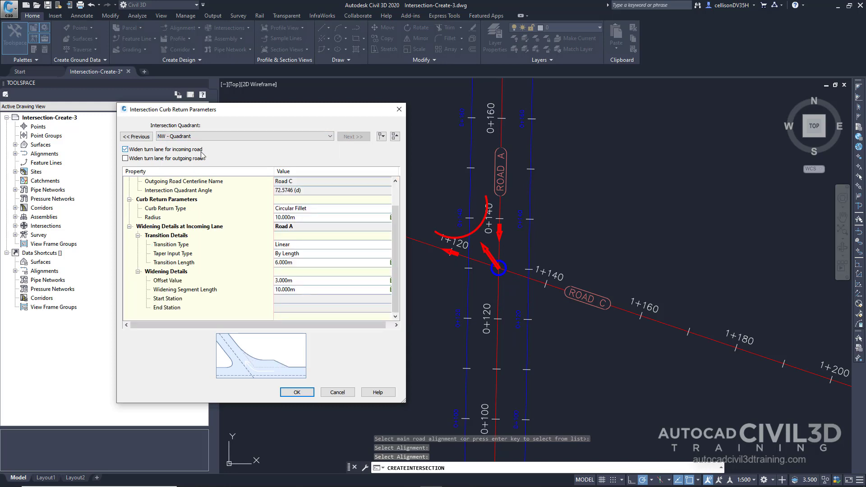
left_click(294, 393)
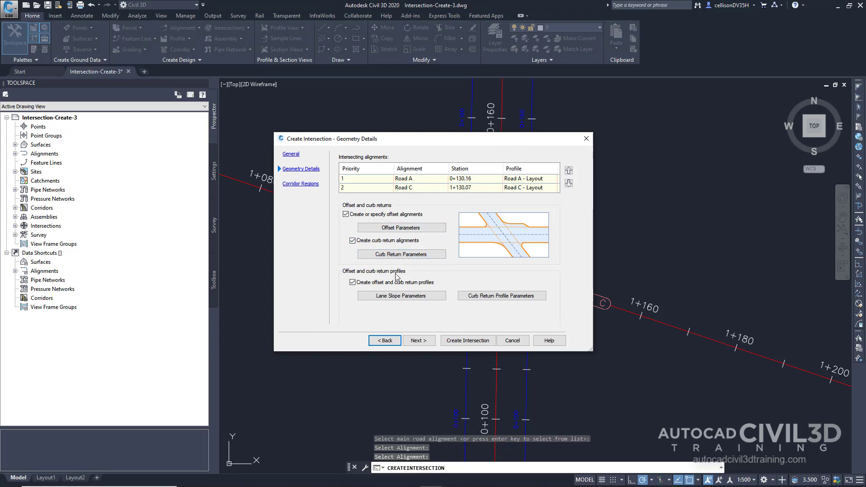
In Lane Slope Parameters, set Road A's left edge to the existing profile Road A - -2.000%
left_click(427, 298)
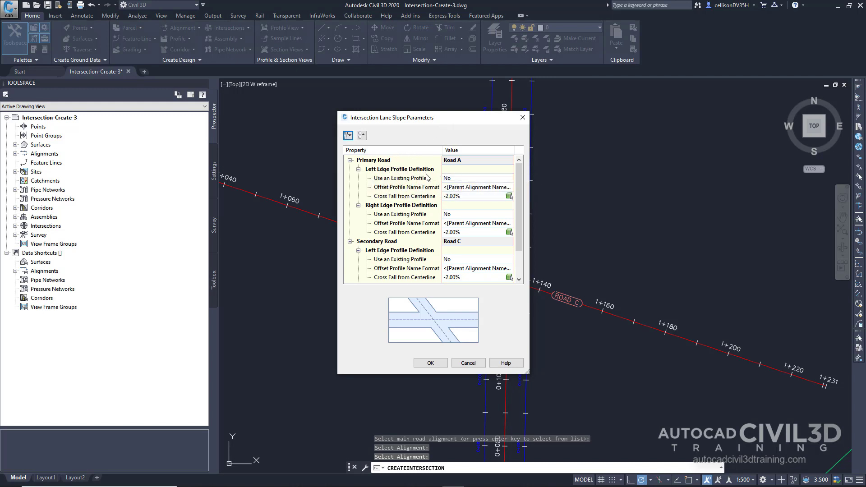
left_click(468, 180)
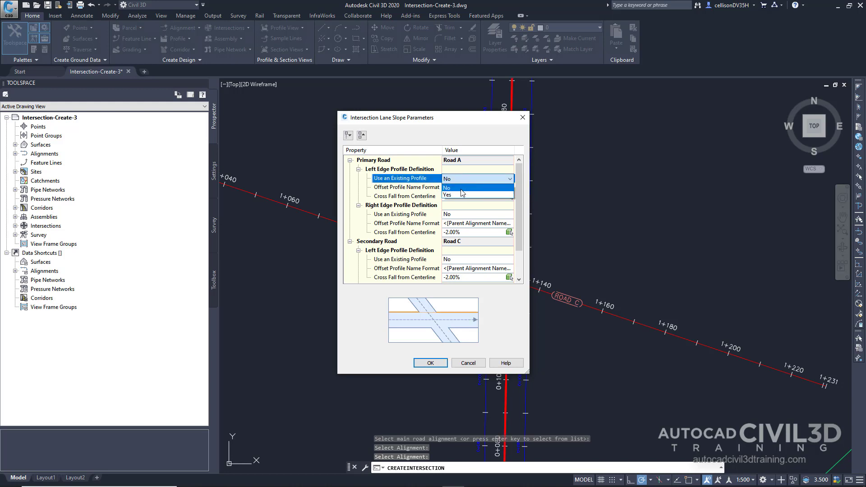
left_click(460, 196)
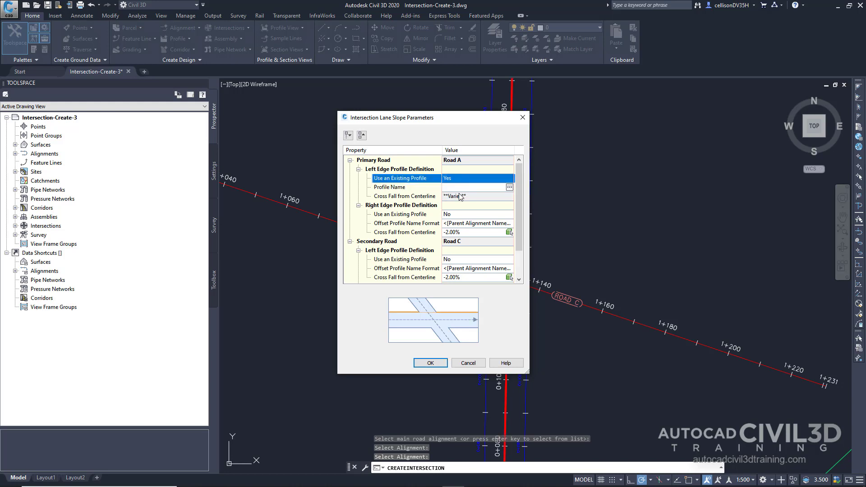
left_click(510, 188)
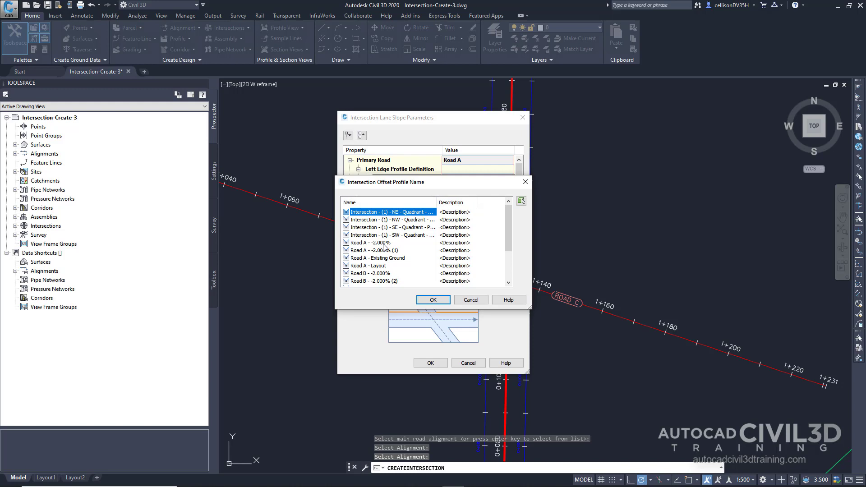
left_click(383, 244)
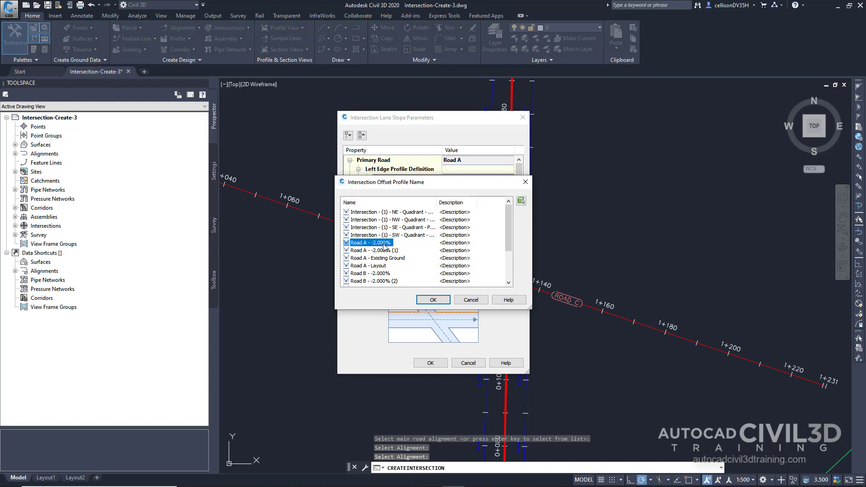
left_click(432, 300)
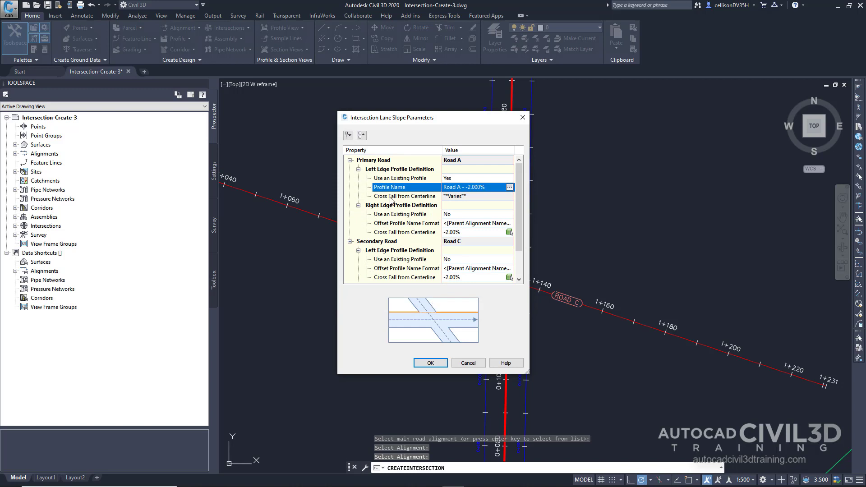
Set Road A's right edge to the existing profile Road A - -2.000% (1) and apply
left_click(451, 215)
left_click(453, 231)
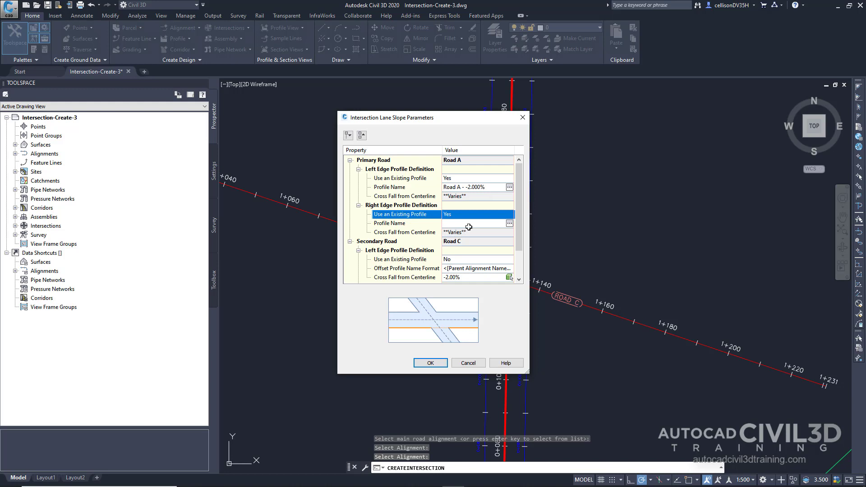
left_click(509, 223)
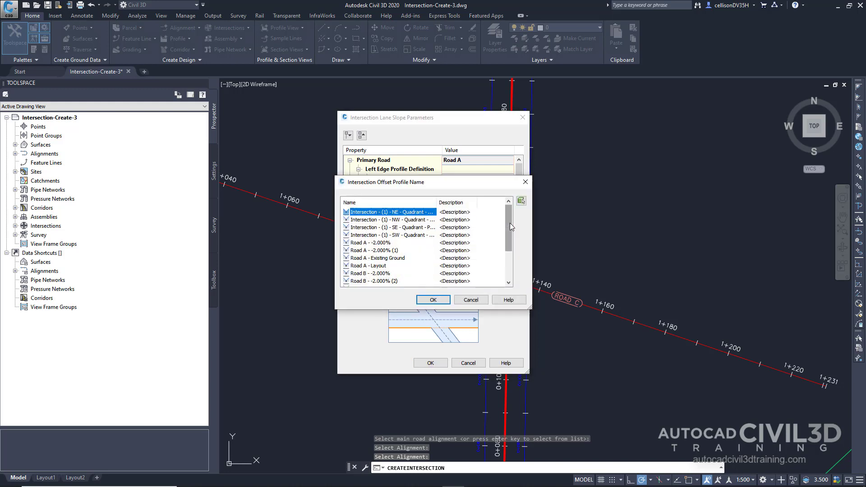
left_click(396, 251)
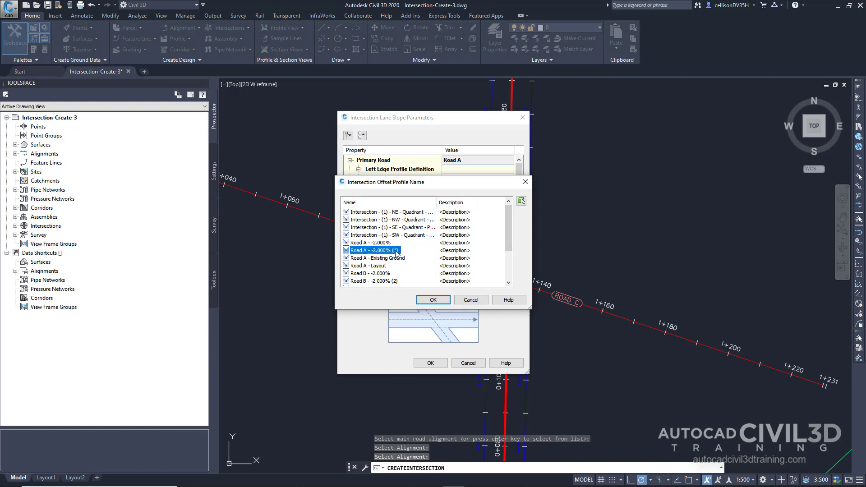
left_click(433, 301)
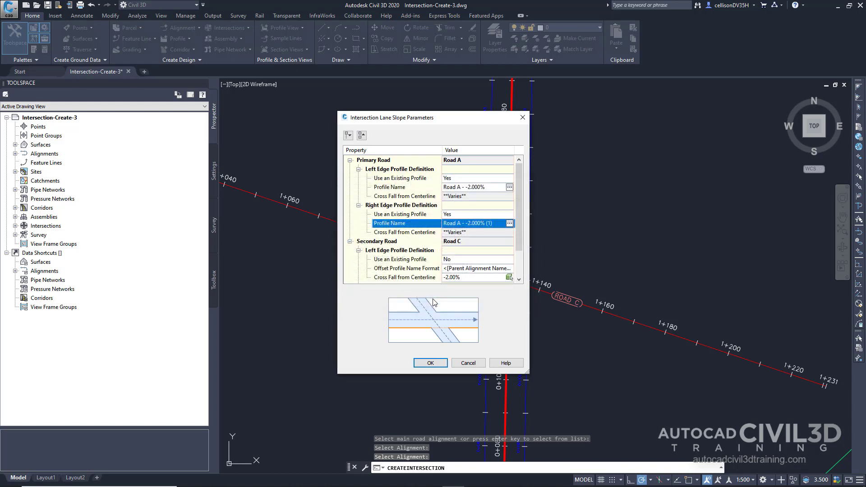
left_click(429, 364)
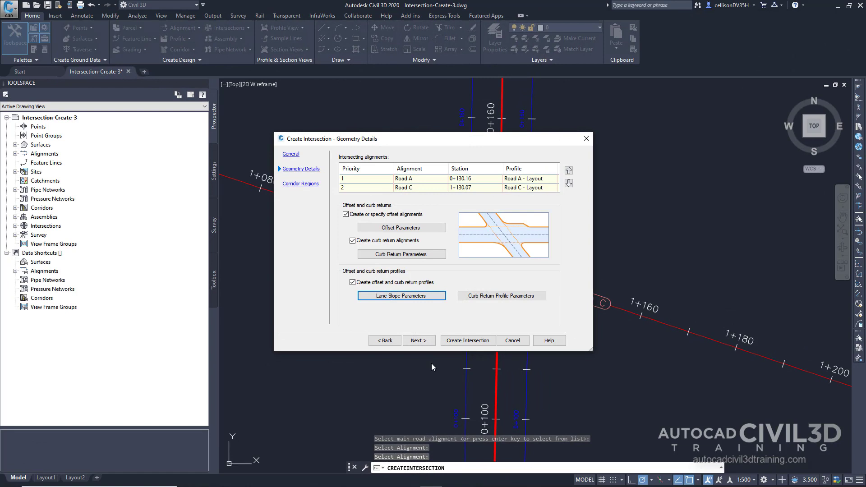
Add intersection corridor regions to existing Corridor - (1), loading _Autodesk (Metric) Assembly Sets.xml
left_click(426, 341)
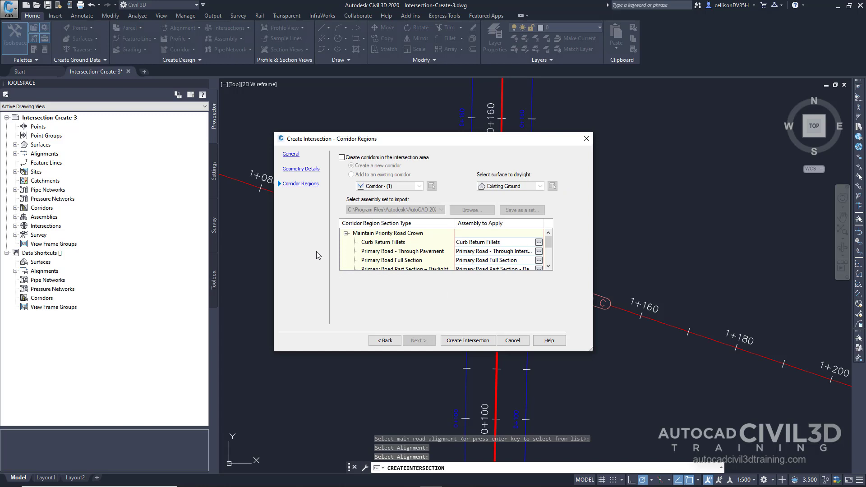
left_click(341, 158)
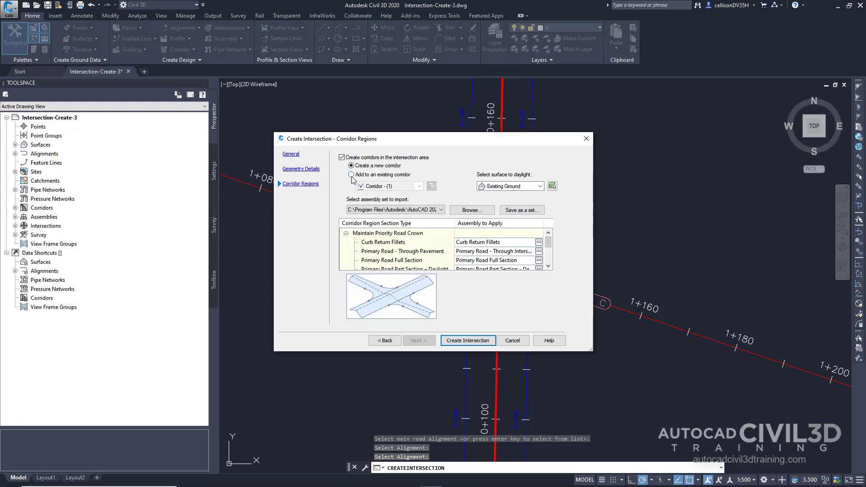
left_click(351, 175)
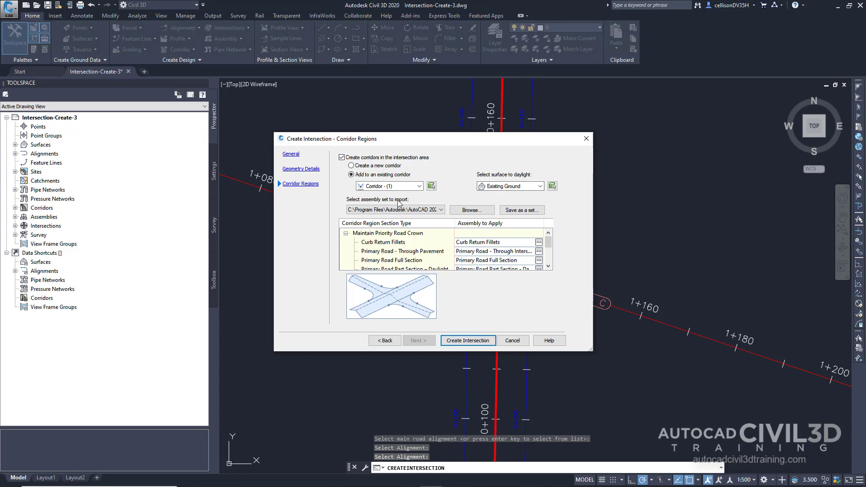
left_click(470, 211)
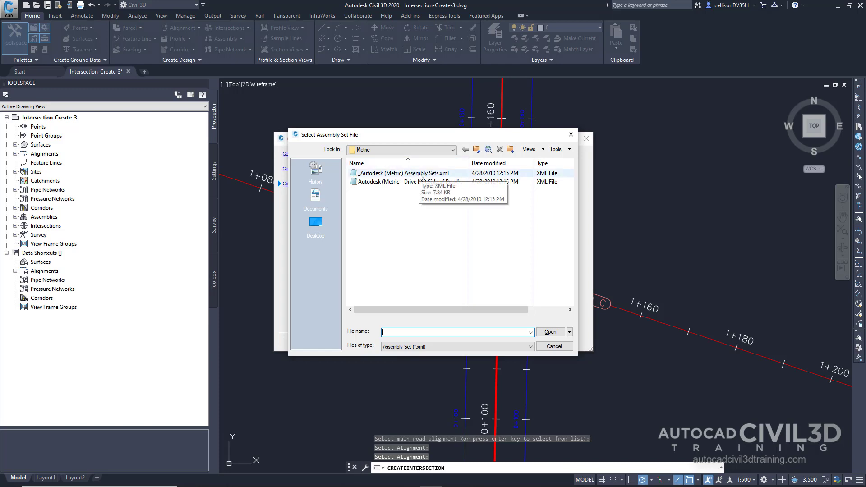
left_click(420, 174)
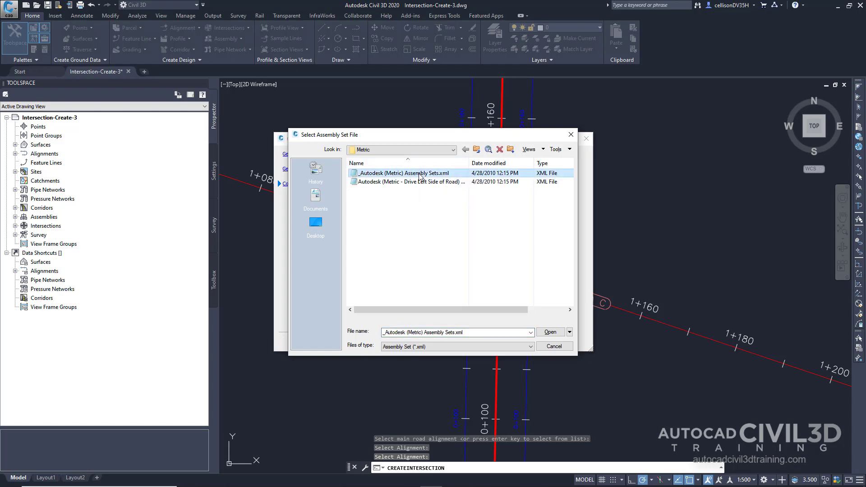
left_click(549, 332)
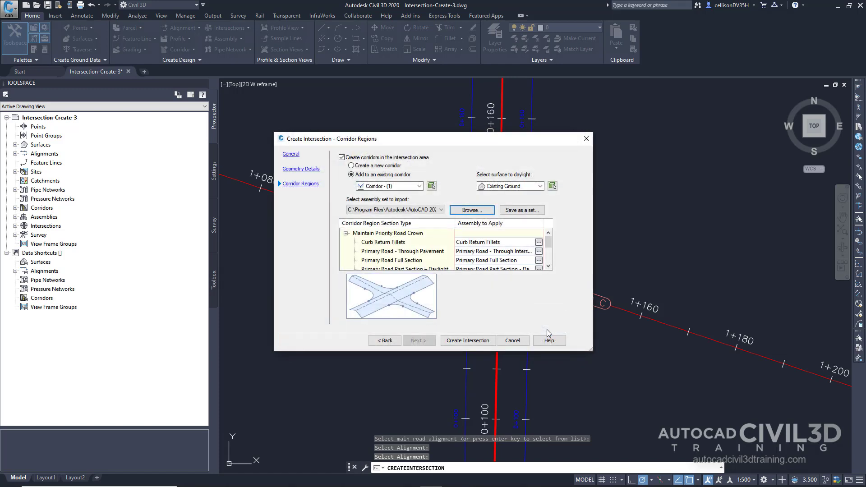
Finish the wizard to build Intersection - (2) with its curb returns and corridor regions
left_click(479, 345)
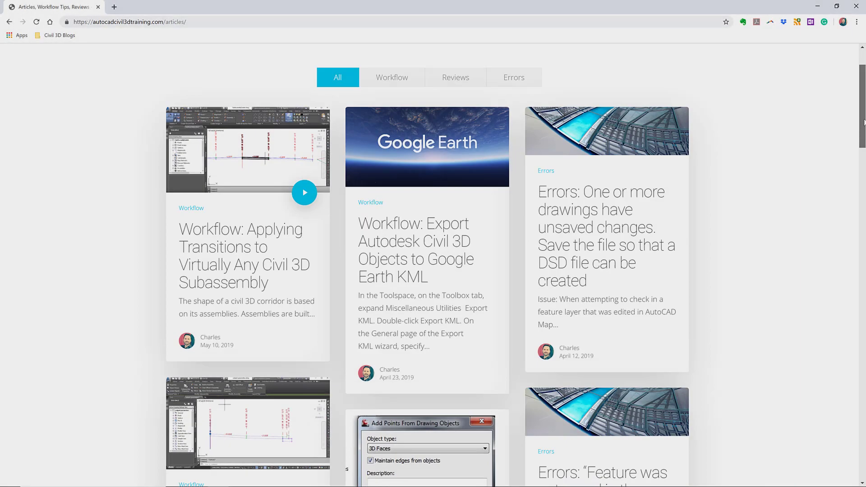
Scroll down the autocadcivil3dtraining.com Articles page to view more posts
scroll(433, 265, "down", 2)
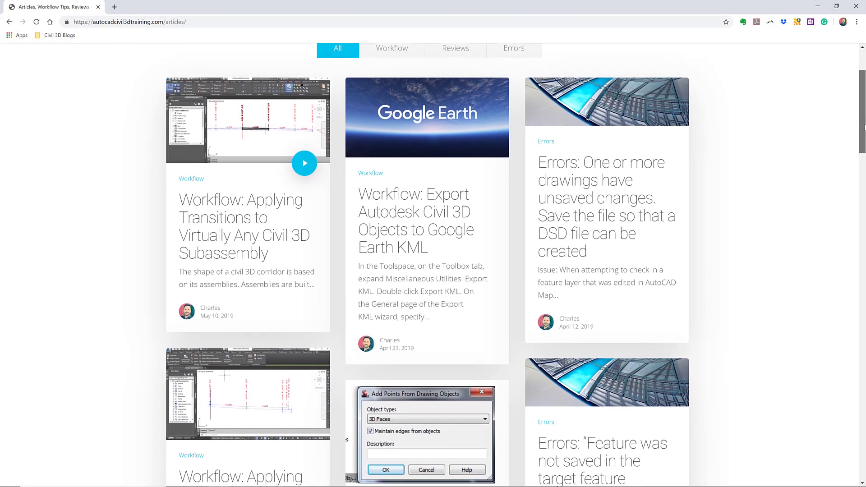
scroll(433, 266, "down", 3)
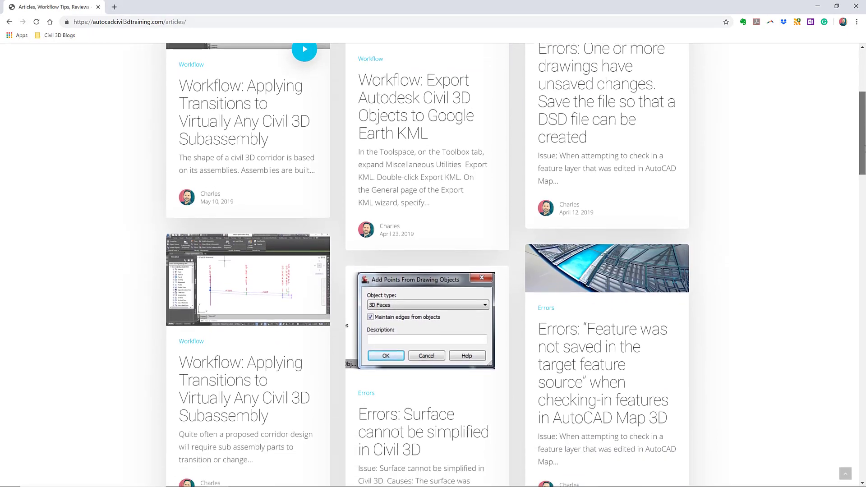